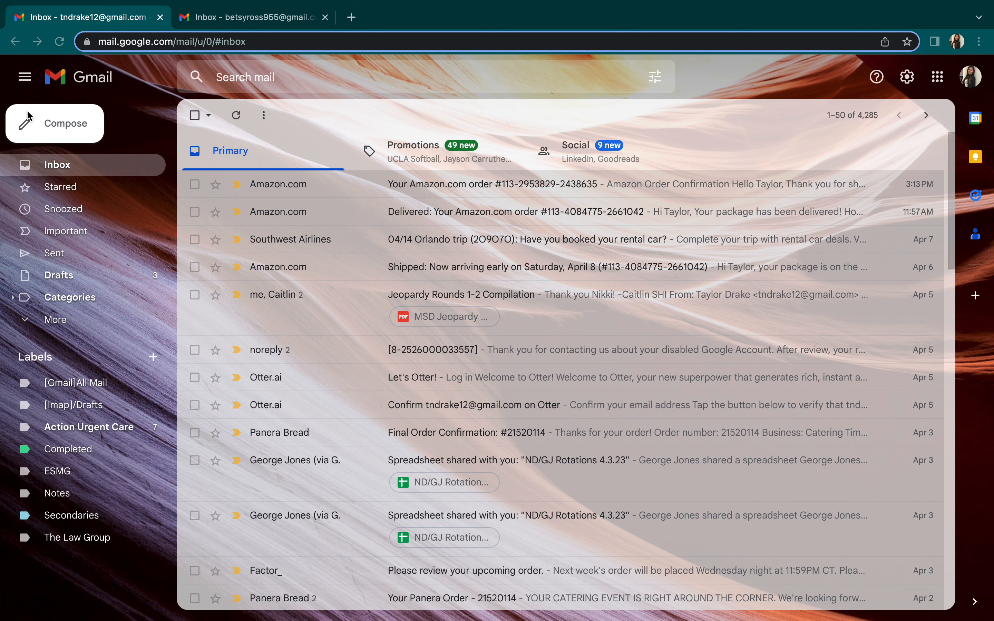
Create a new email addressed to the recipient account with the subject 'Meeting Plans'
left_click(63, 130)
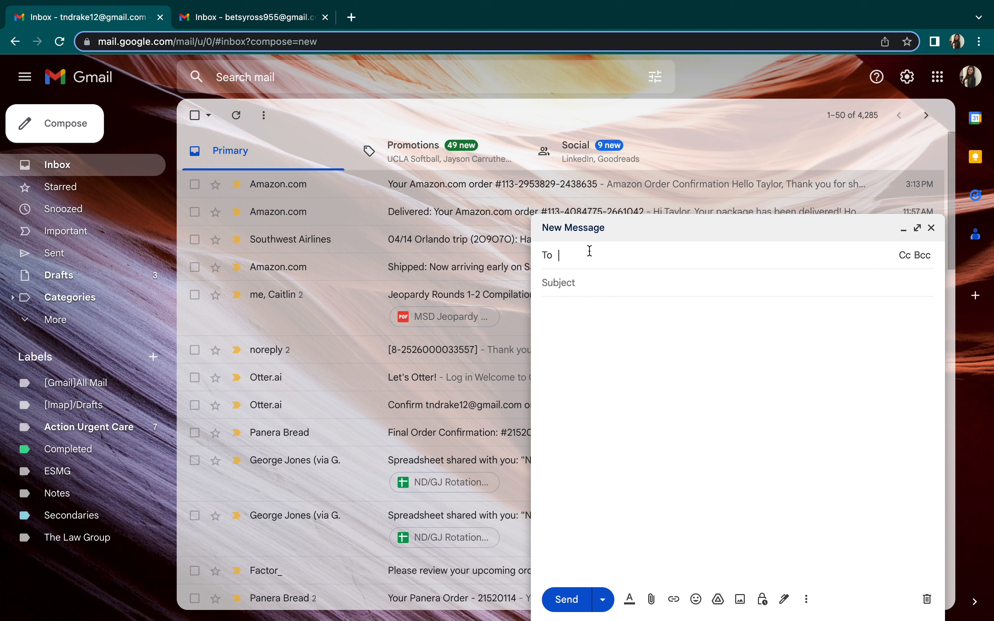
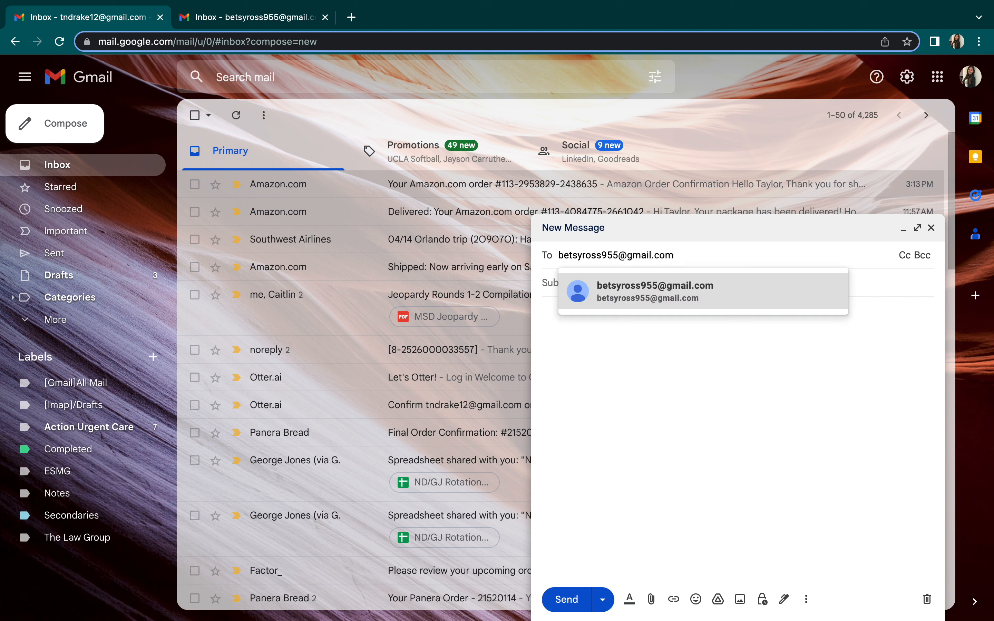
left_click(603, 294)
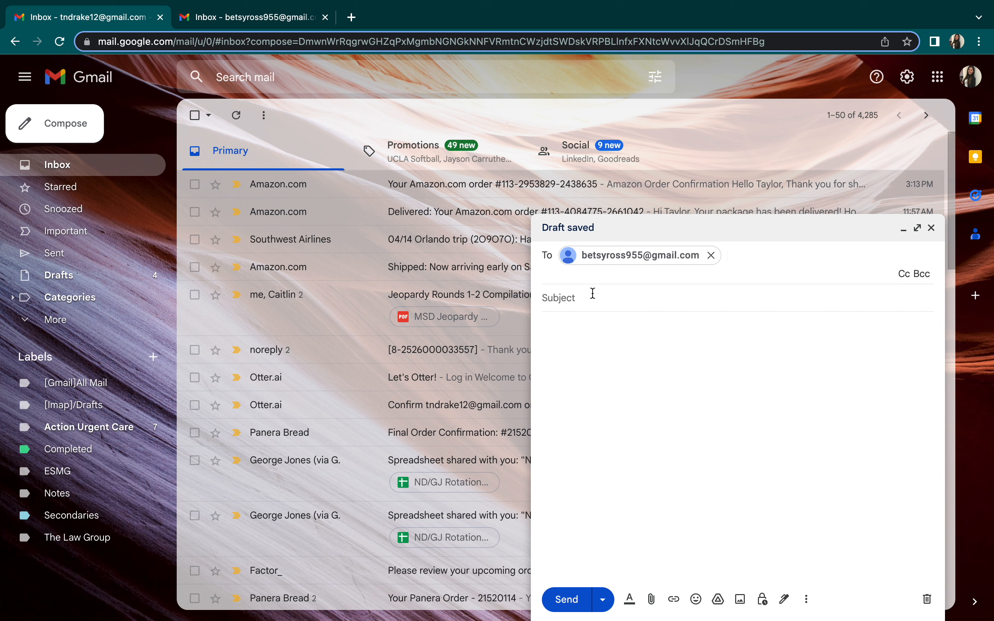
left_click(592, 294)
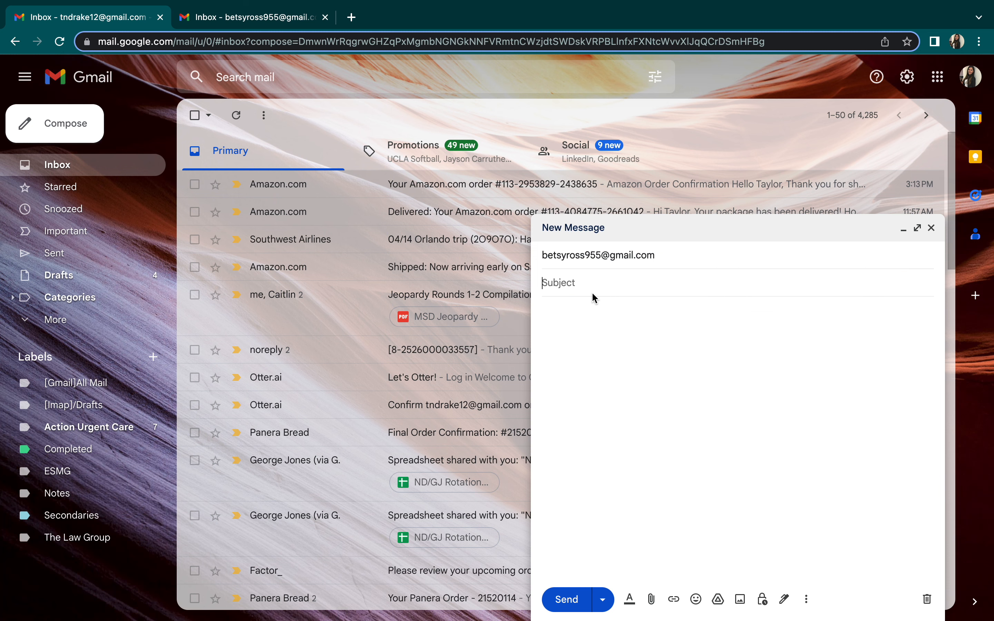
type("Meeting Plans")
Write a greeting, the coffee-tomorrow-morning question, 'Please let me know when you can.', 'See you tomorrow,' and the sender's name
left_click(668, 331)
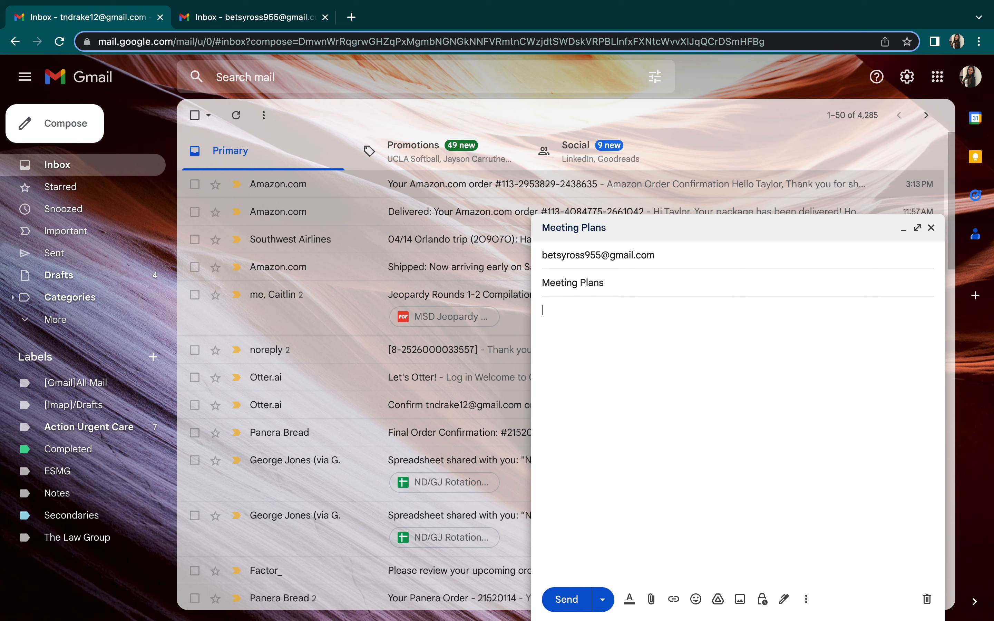
key("Return")
key("Return")
type("I wanted to check in and s")
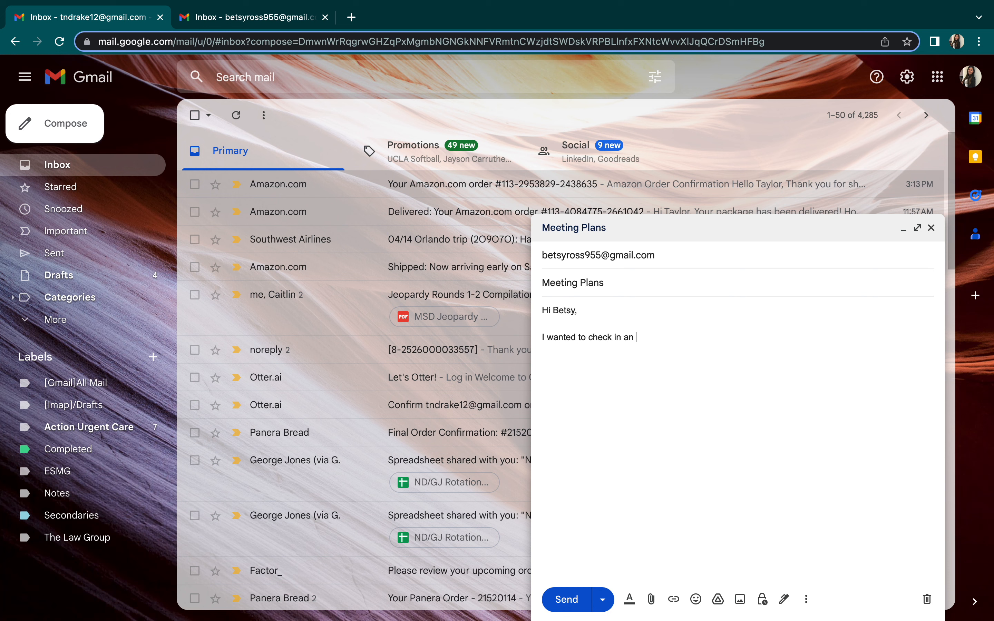
type("ee if you are still available to me")
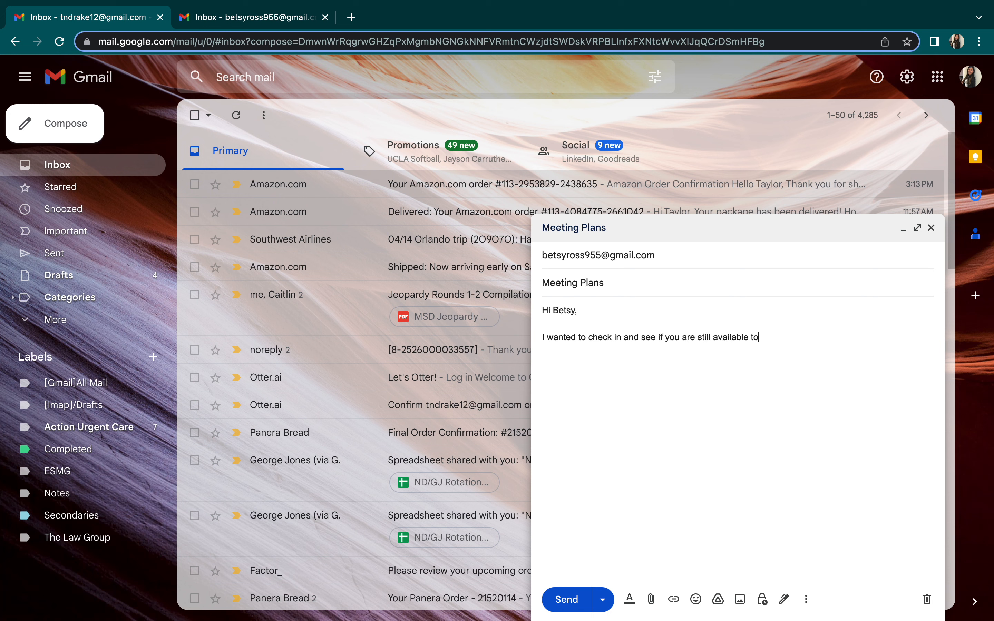
type("et for coffee tomorrow morning?")
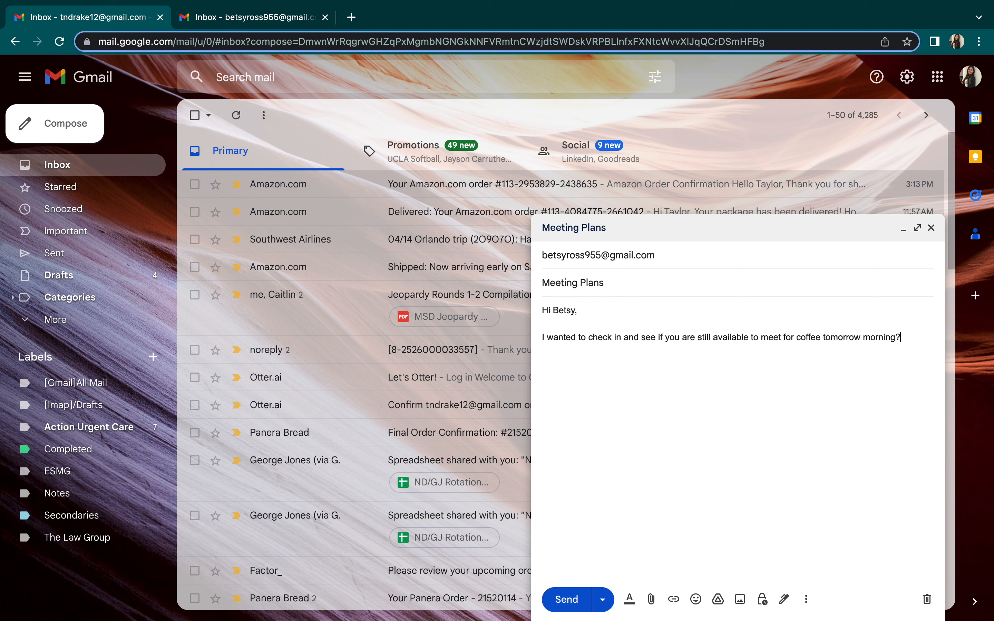
key("Return")
key("Return")
type("Please let m")
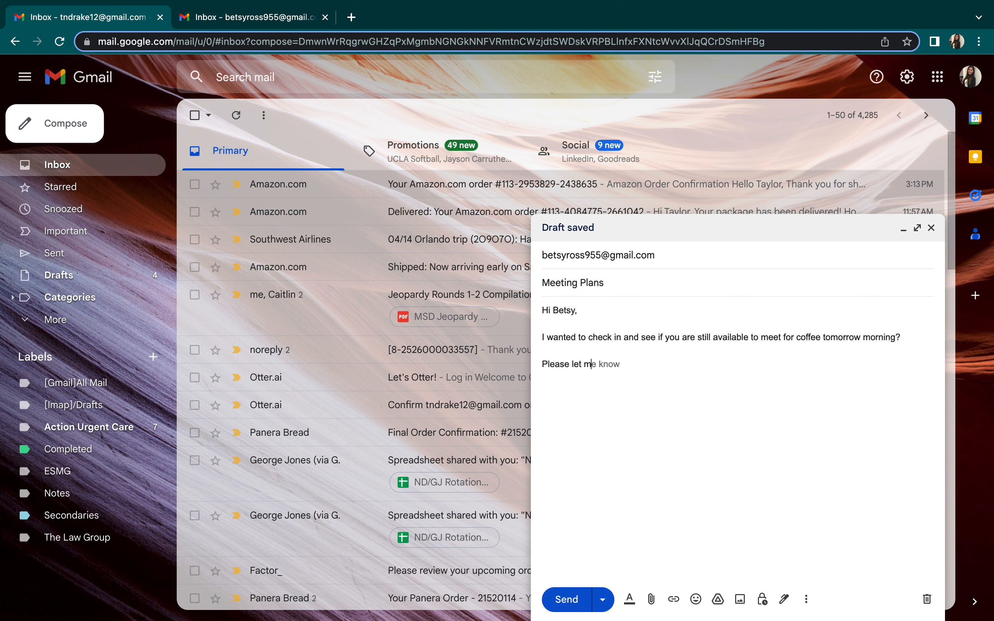
type("e know when you can.  See")
key("Return")
key("Return")
type("See you tom")
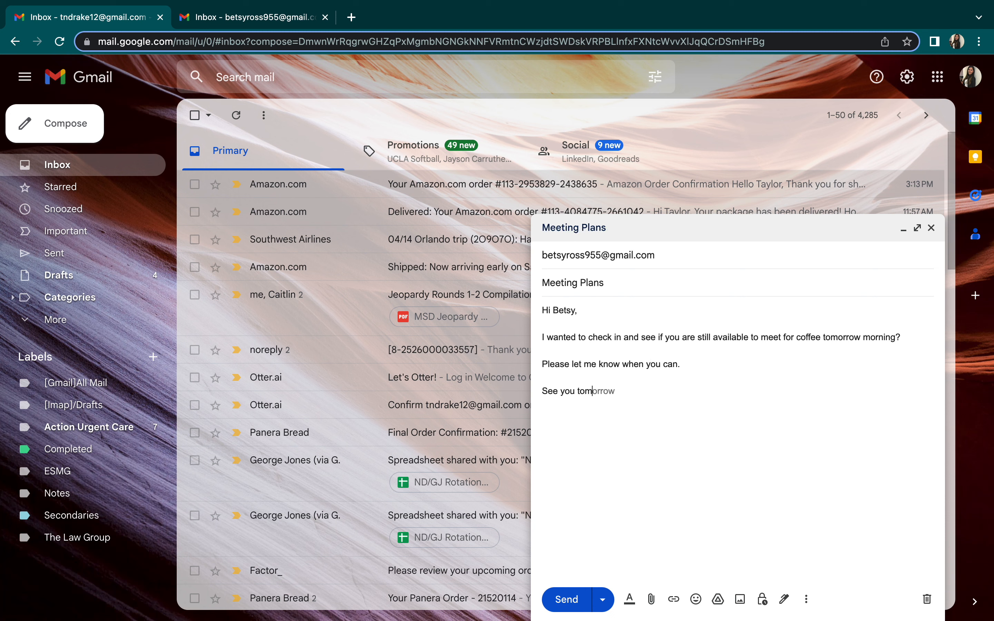
type("orrow,")
key("Return")
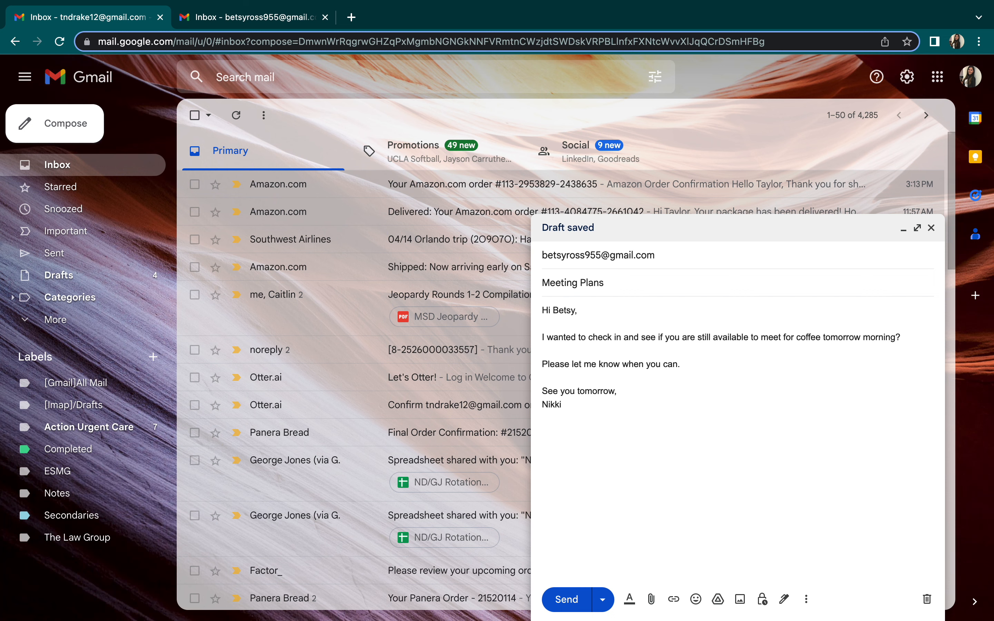
Send the Meeting Plans email, check it in Sent, then go to the recipient account's inbox
left_click(567, 599)
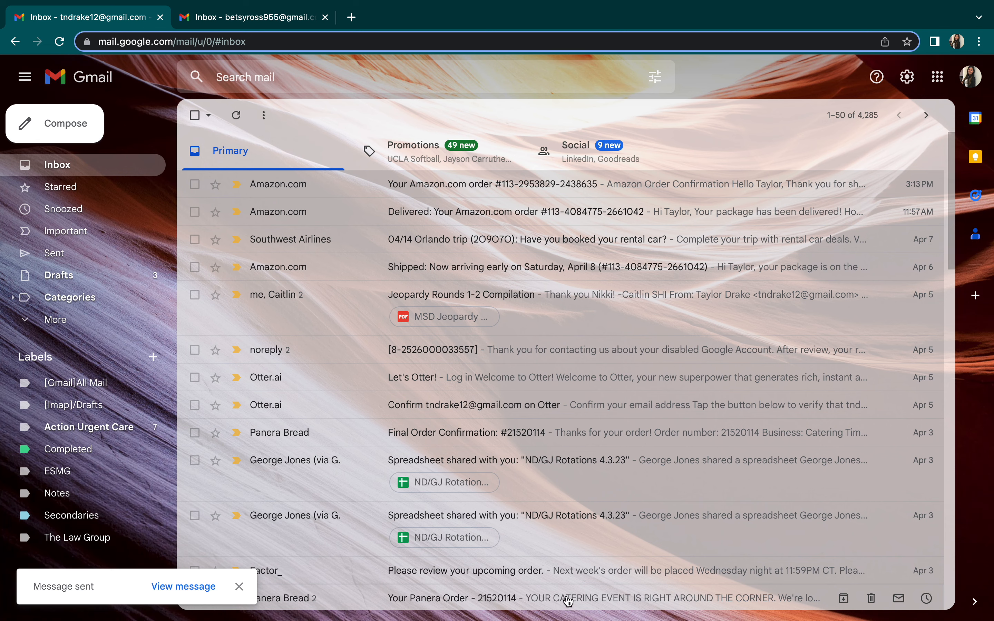
left_click(28, 259)
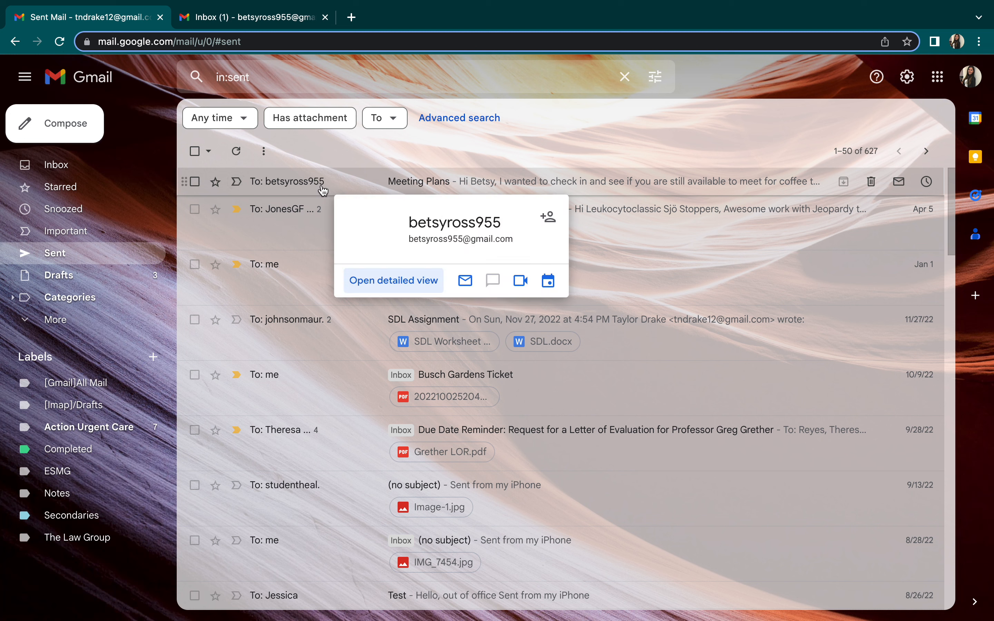
left_click(460, 191)
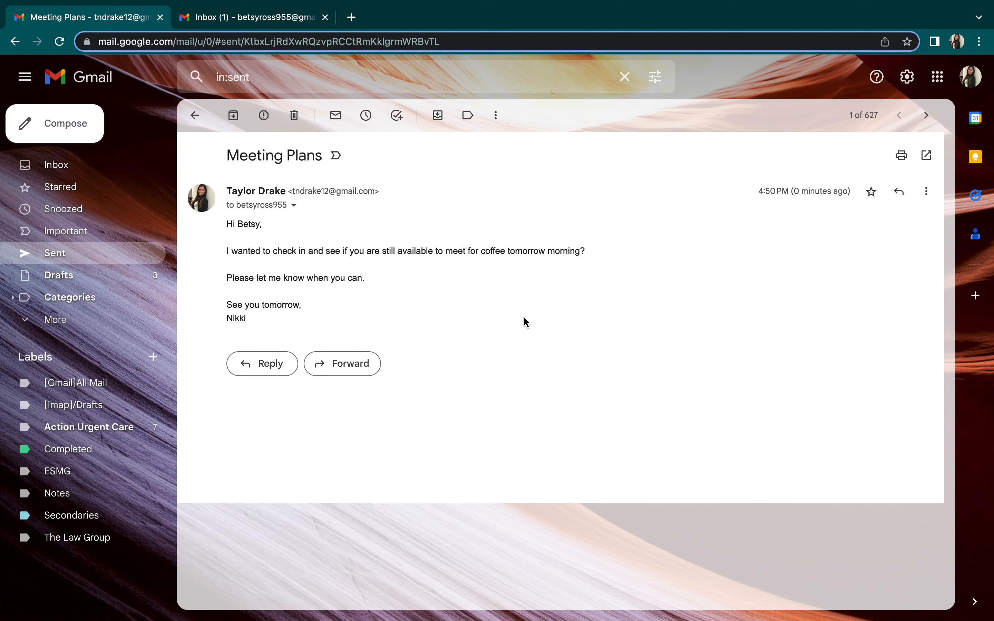
left_click(246, 21)
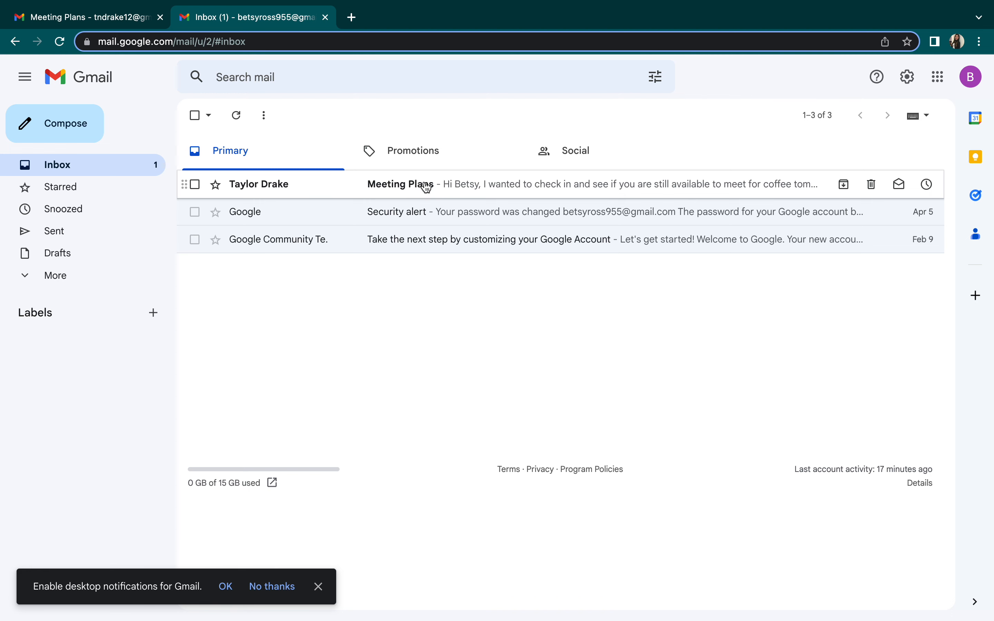
Open the unread Meeting Plans message at the top of the recipient's inbox
left_click(425, 187)
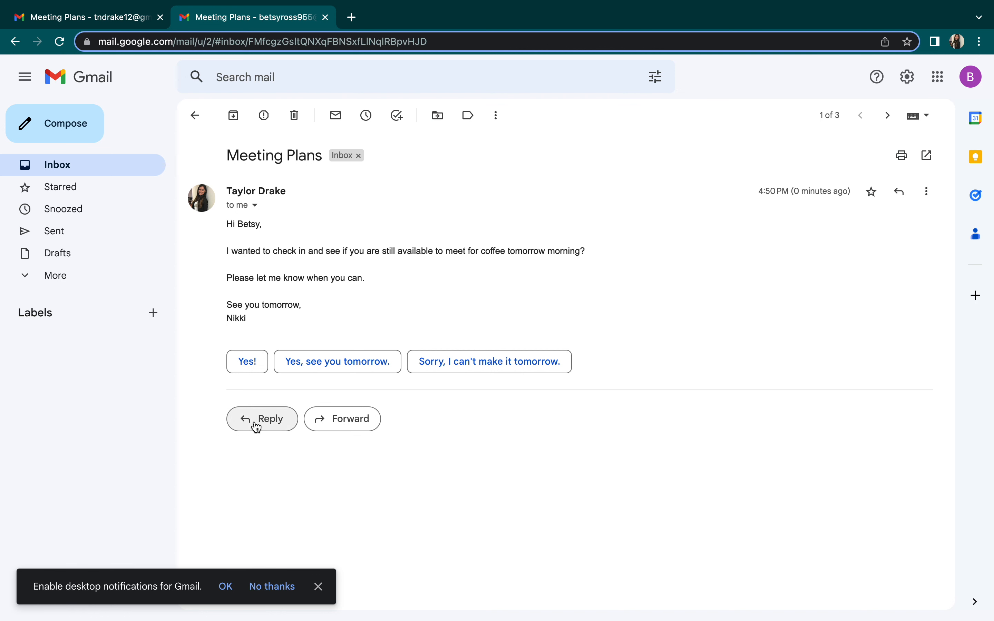
Reply with a greeting, 'I am still able to meet for coffee, thanks for checking in!', 'See you then,' and the name, then send
left_click(261, 426)
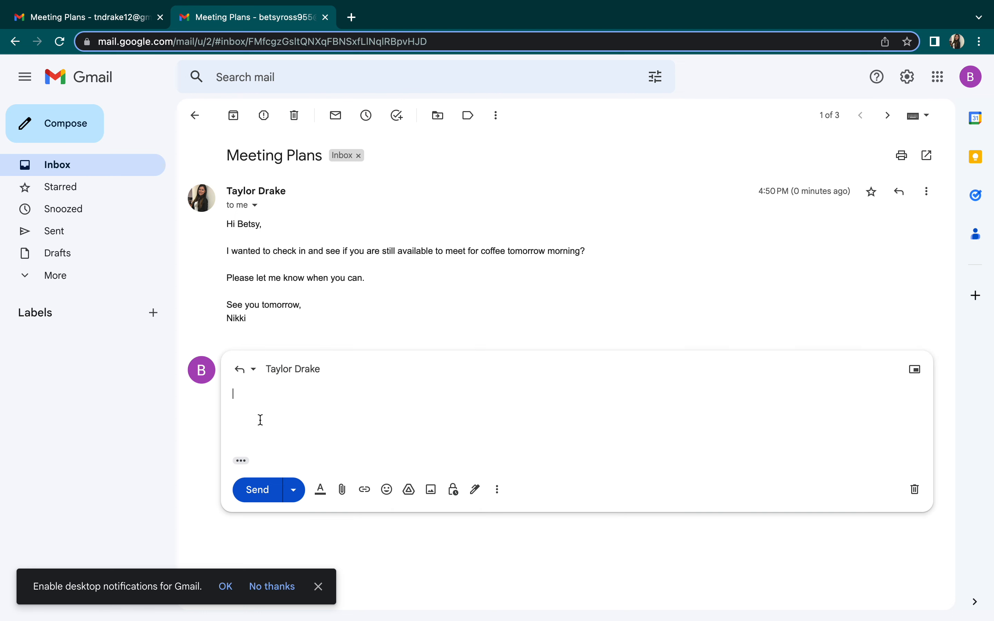
key("Return")
key("Return")
type("I")
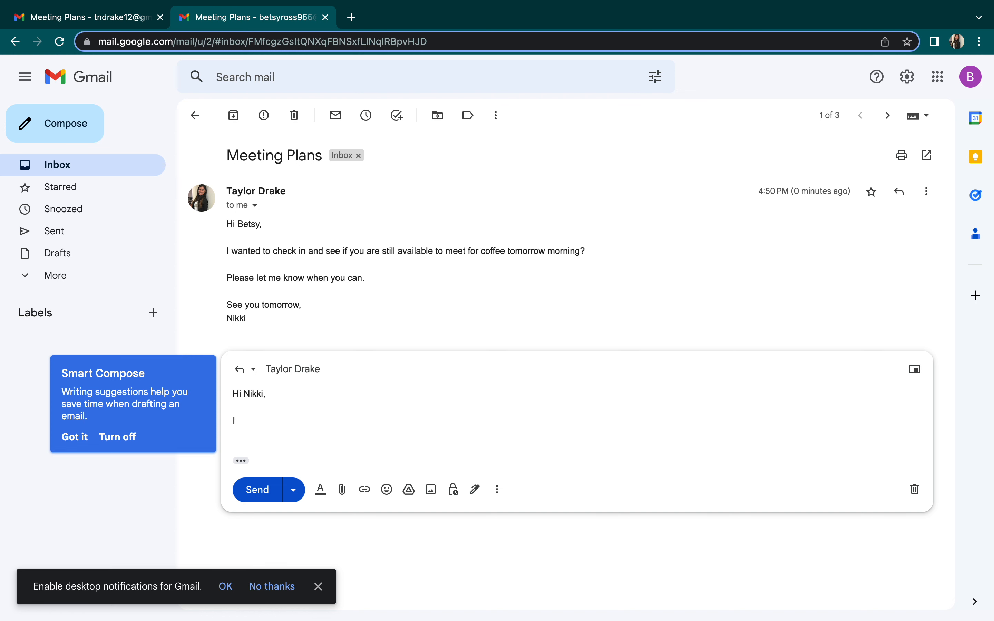
type(" am still able to me")
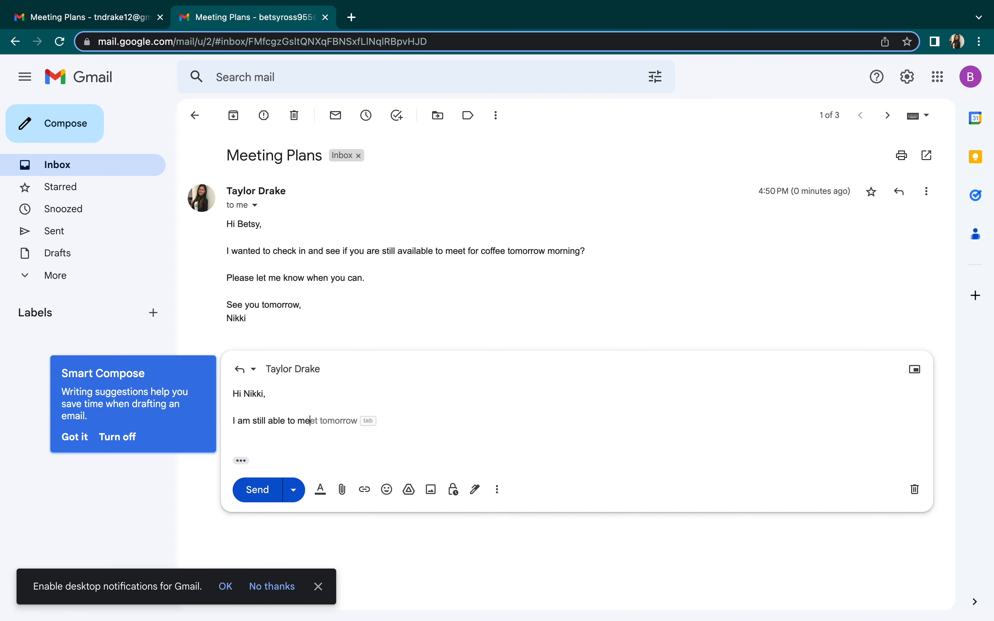
type("et for coffee, thanks for check")
key("BackSpace")
type("ing in!")
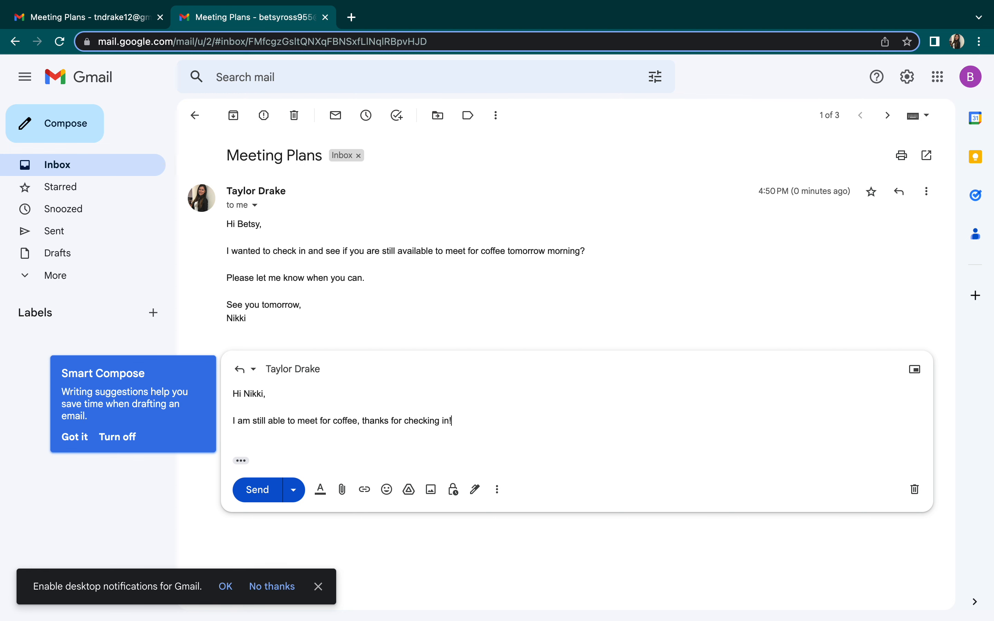
key("Return")
type("See you then,")
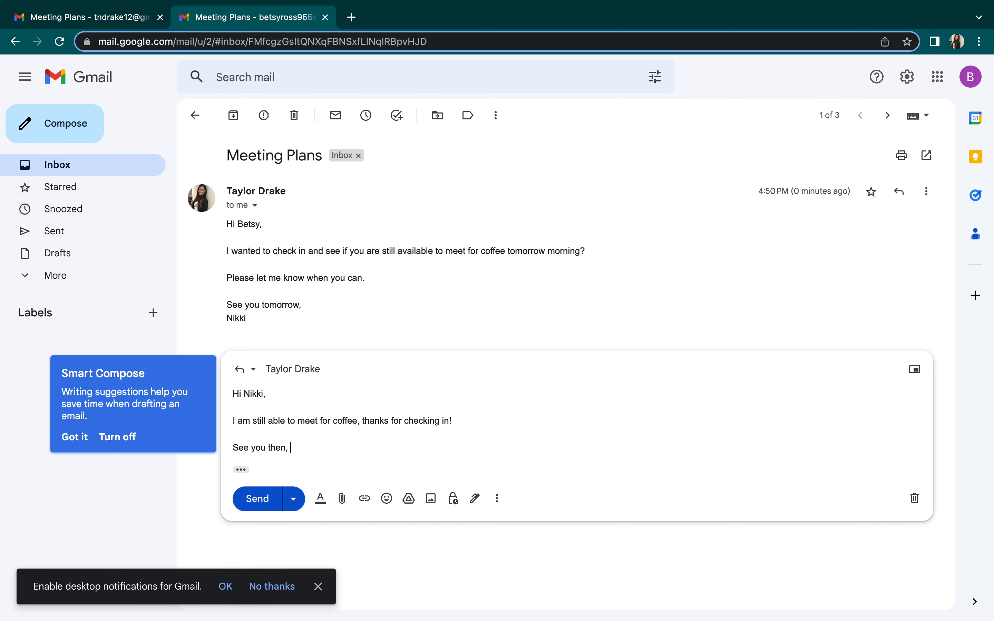
key("Return")
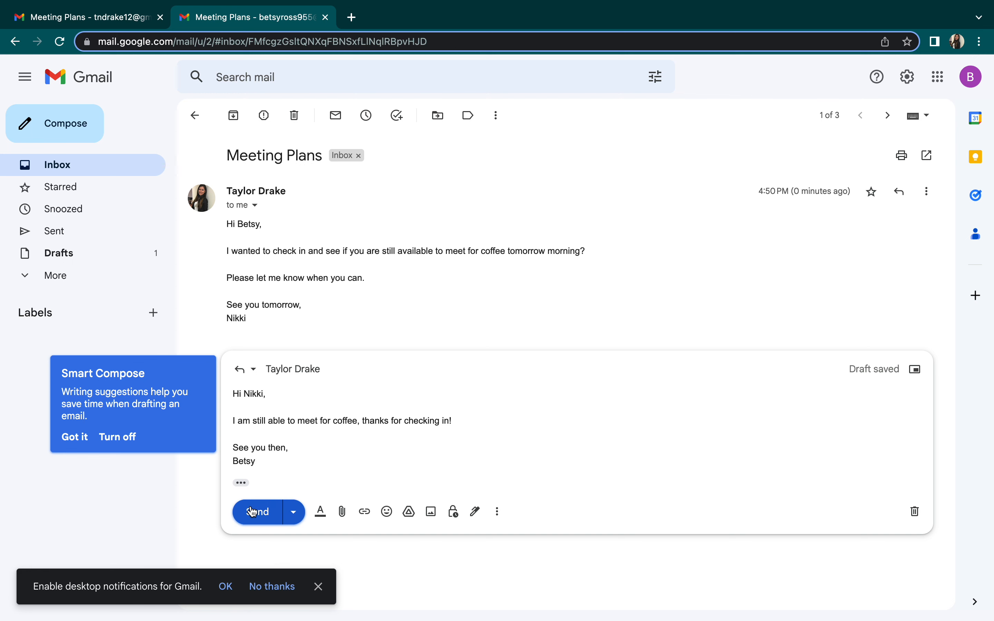
left_click(262, 512)
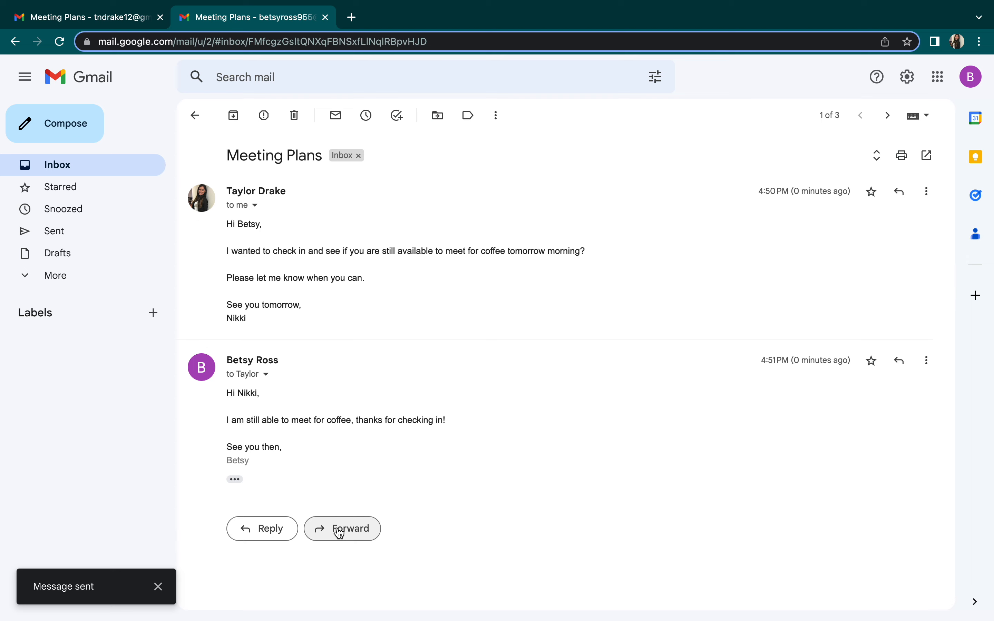
Forward the coffee reply to a suggested contact starting with 'dra' and send it
left_click(339, 530)
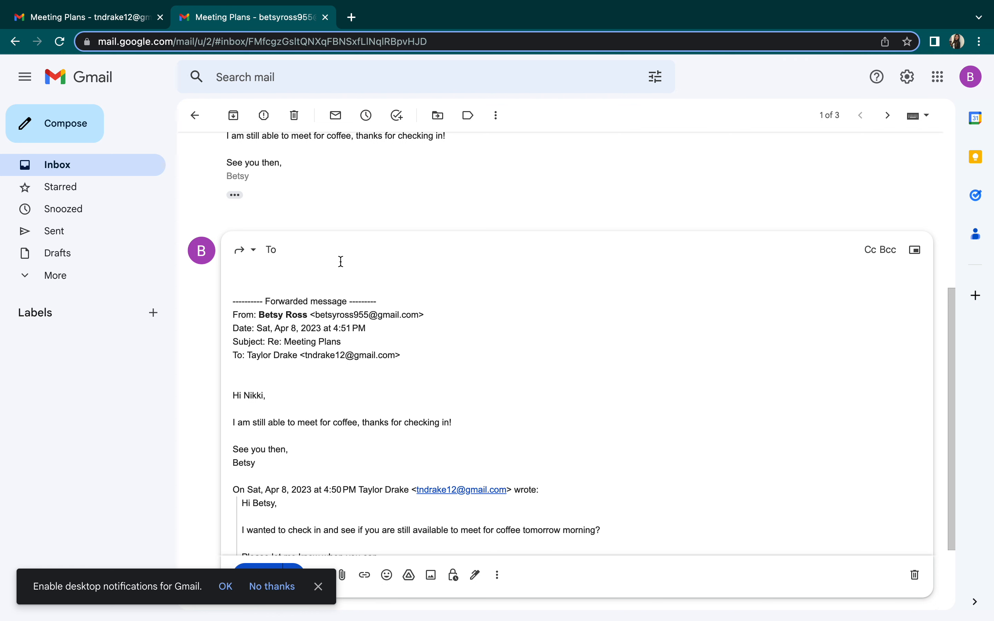
type("dra")
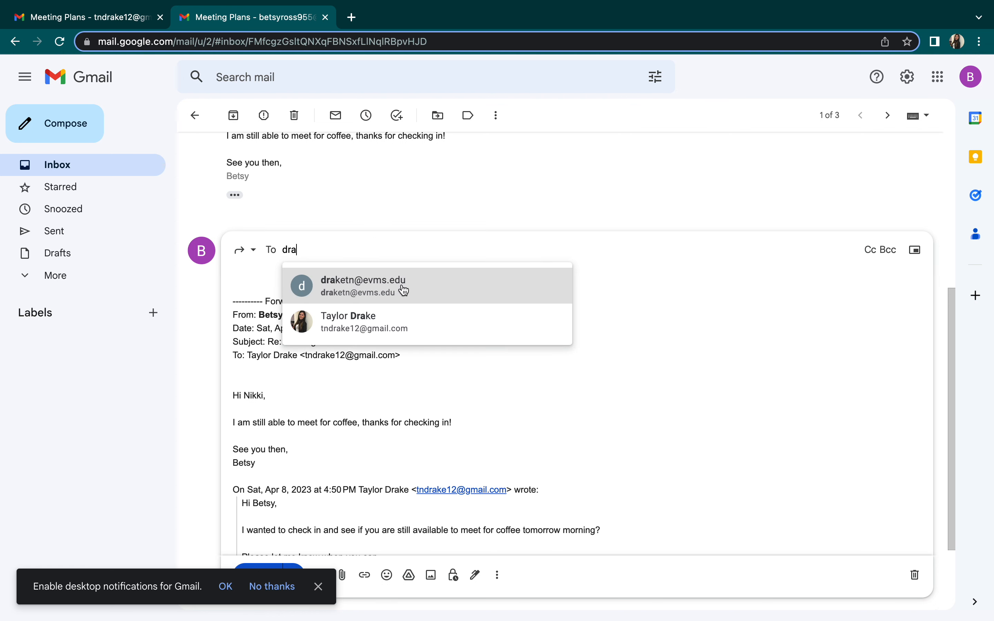
left_click(404, 290)
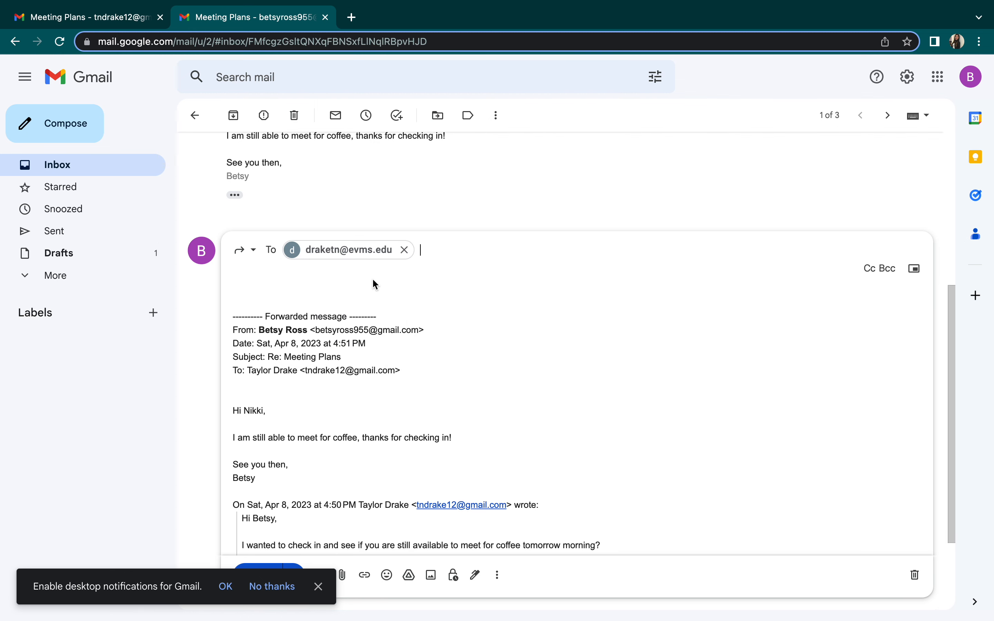
left_click(348, 284)
scroll(348, 283, "down", 3)
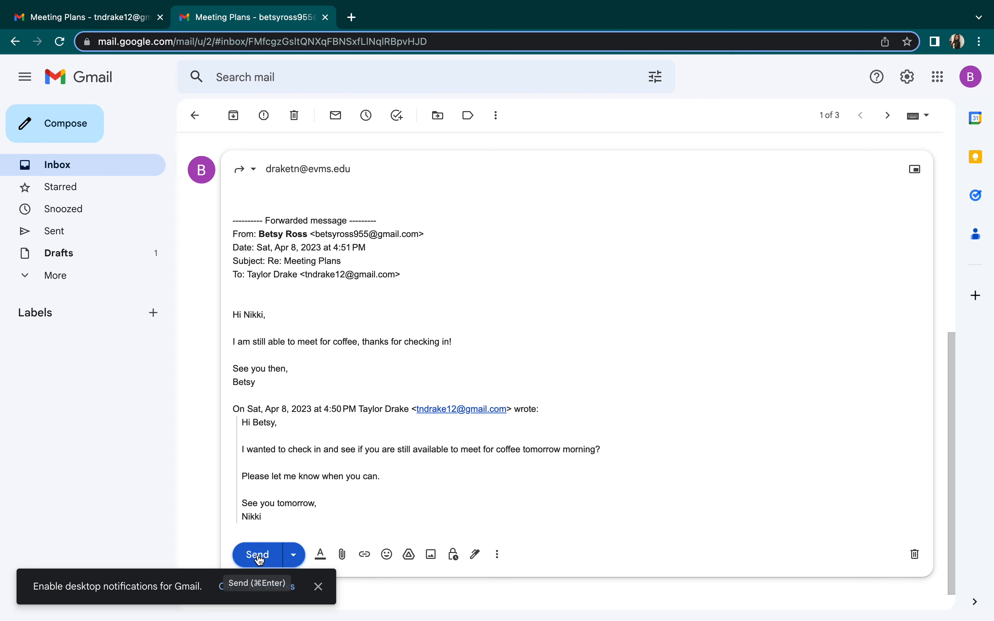
left_click(259, 556)
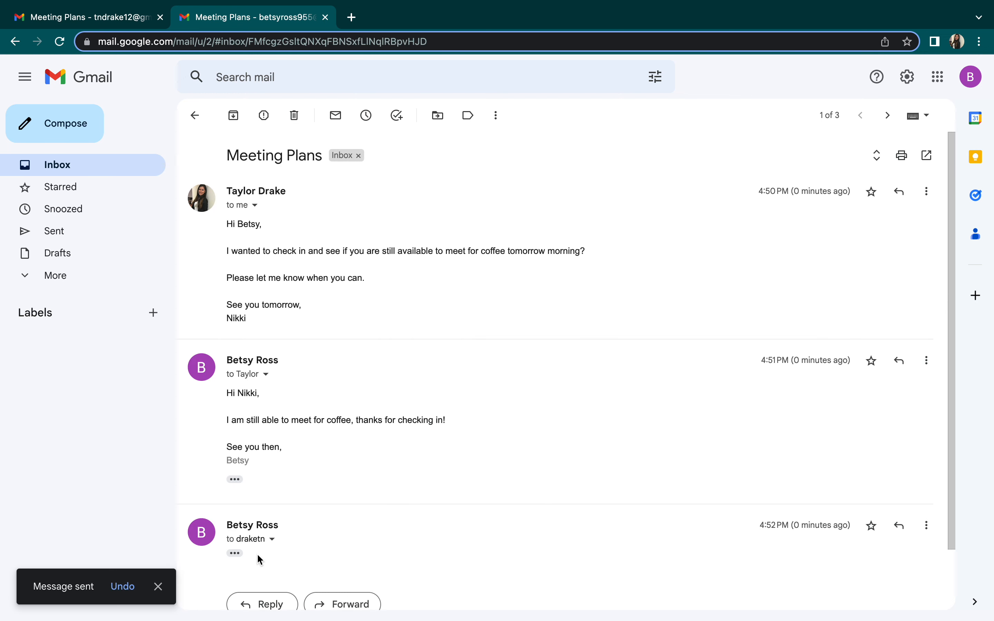
From Sent, open the Meeting Plans thread and expand the invitation, the 4:51 PM reply, and the forward's quoted text
left_click(56, 241)
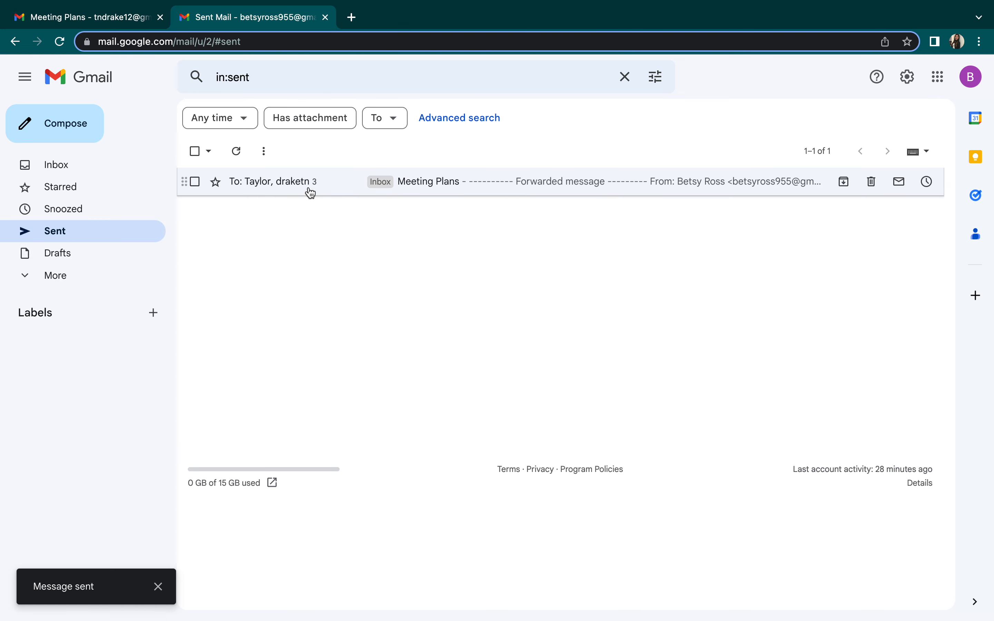
left_click(308, 190)
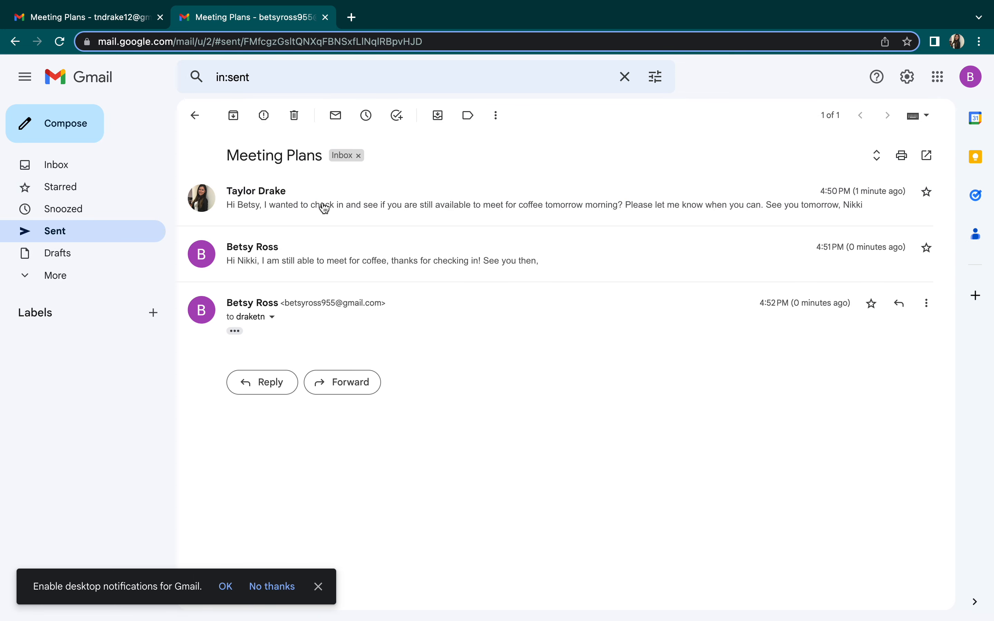
left_click(304, 216)
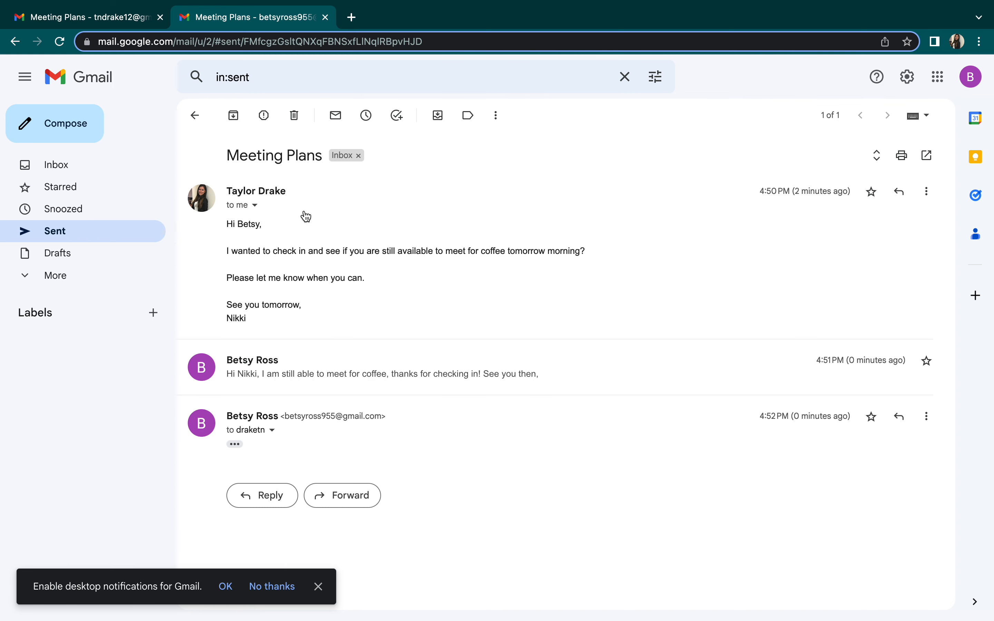
left_click(288, 375)
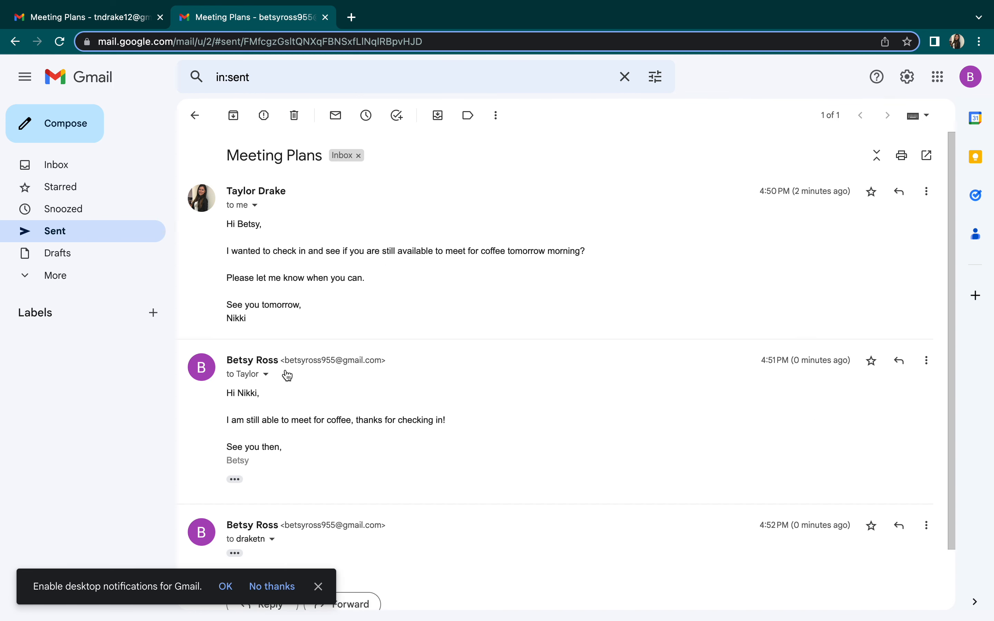
scroll(280, 468, "down", 3)
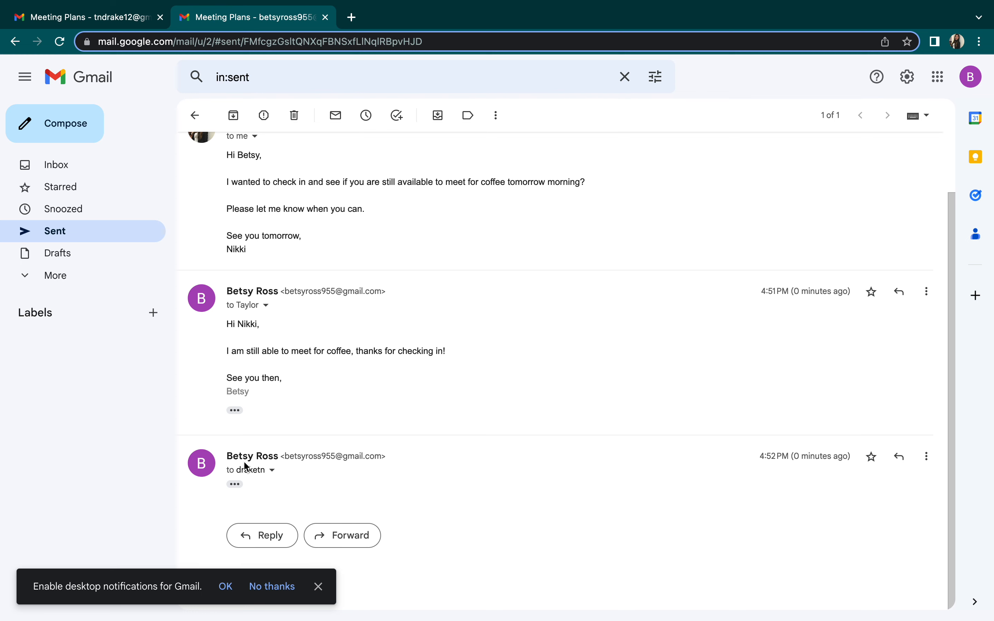
left_click(238, 483)
scroll(354, 514, "down", 6)
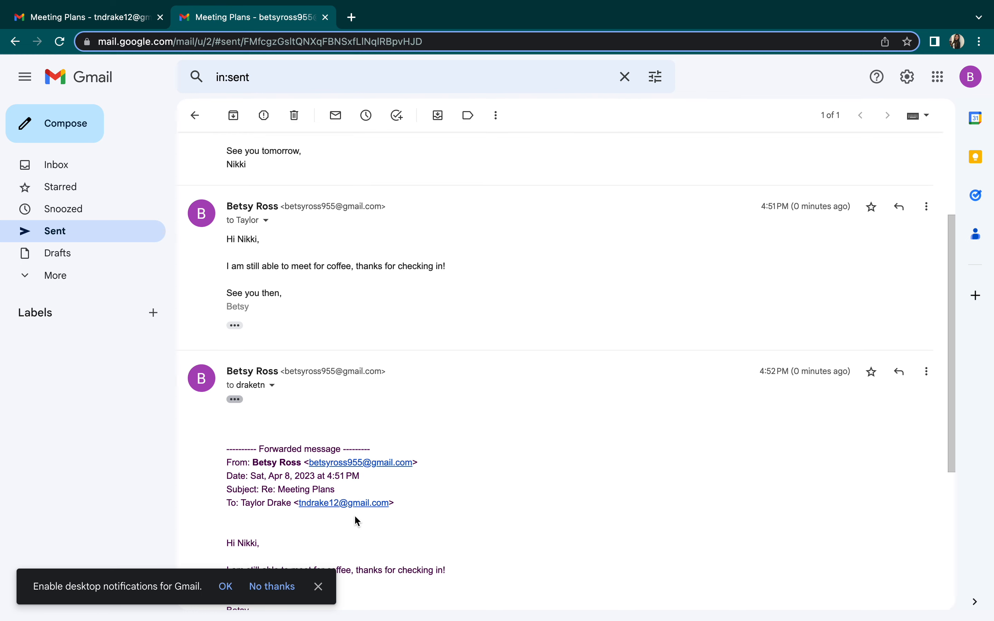
scroll(319, 391, "up", 2)
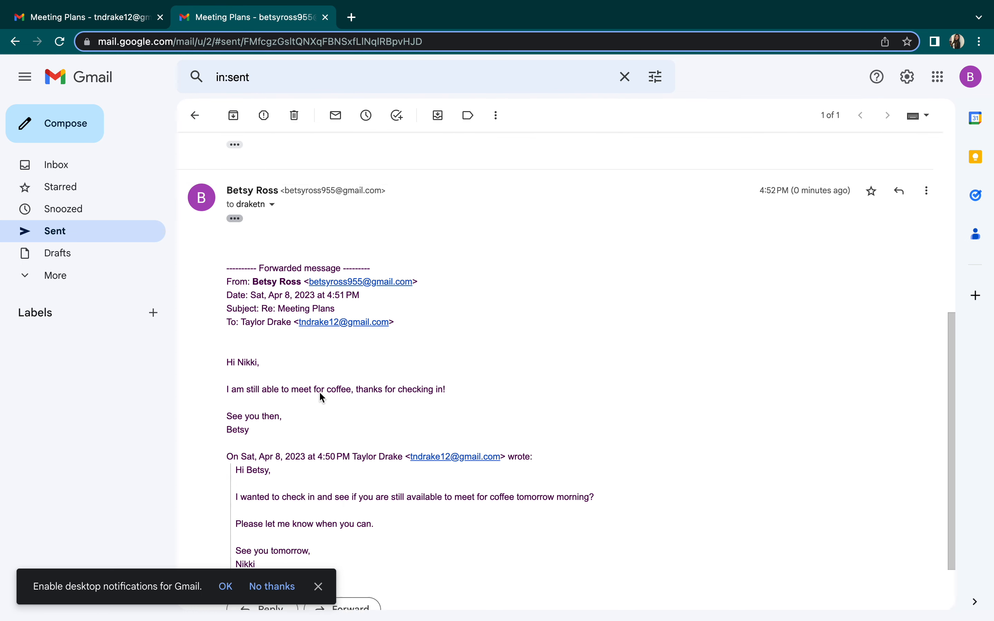